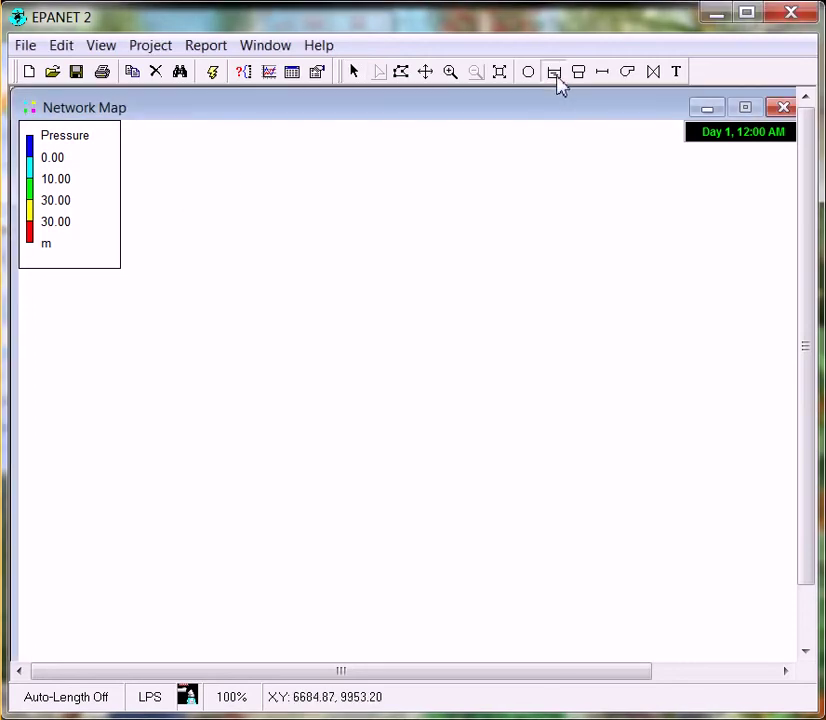
Place a reservoir on the network map, one junction below it and another junction to its right
click(555, 75)
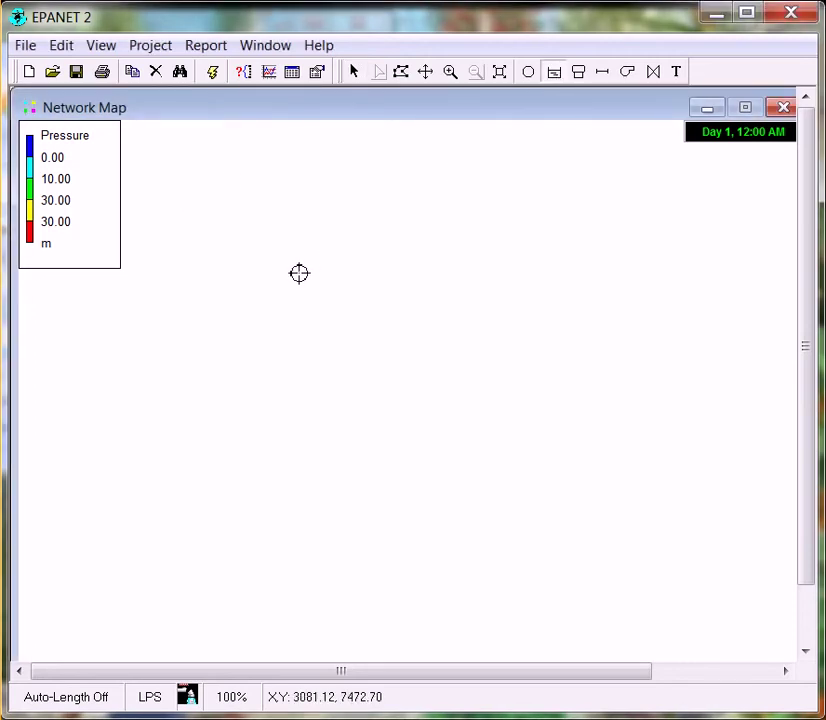
click(298, 271)
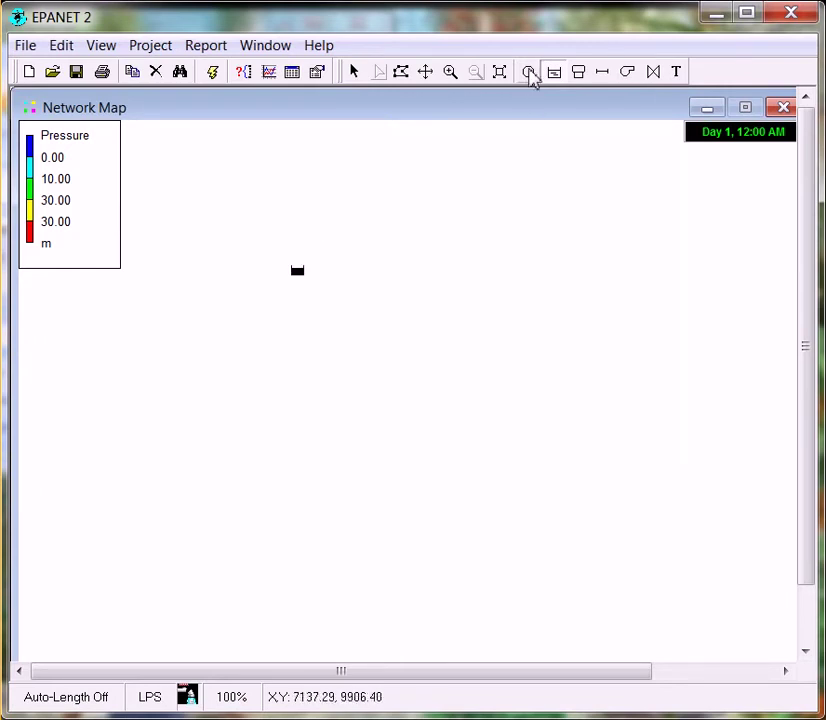
click(530, 76)
click(359, 403)
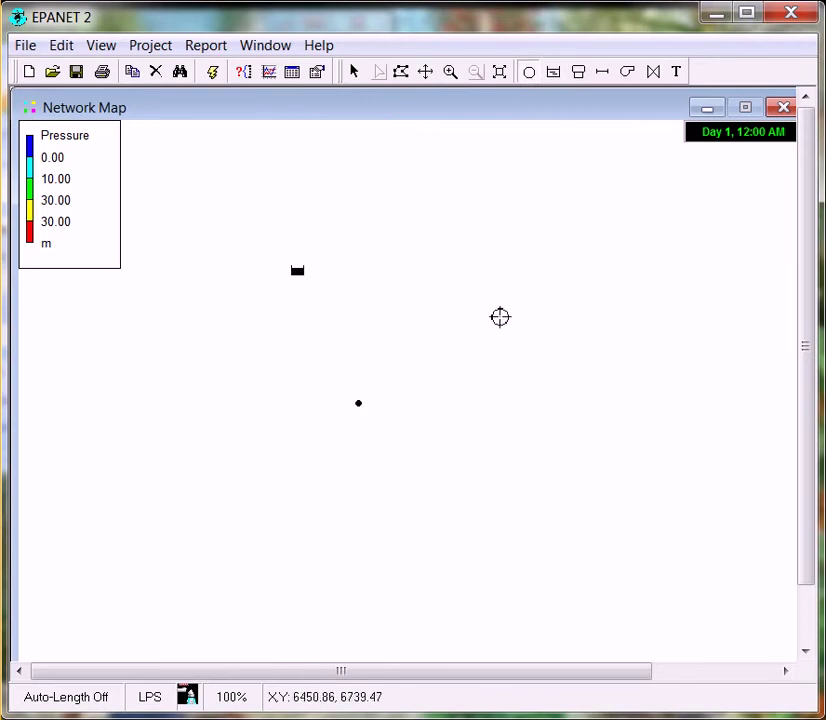
click(499, 316)
Draw one pipe from the reservoir to the right-hand junction and another from the reservoir to the lower junction
click(601, 72)
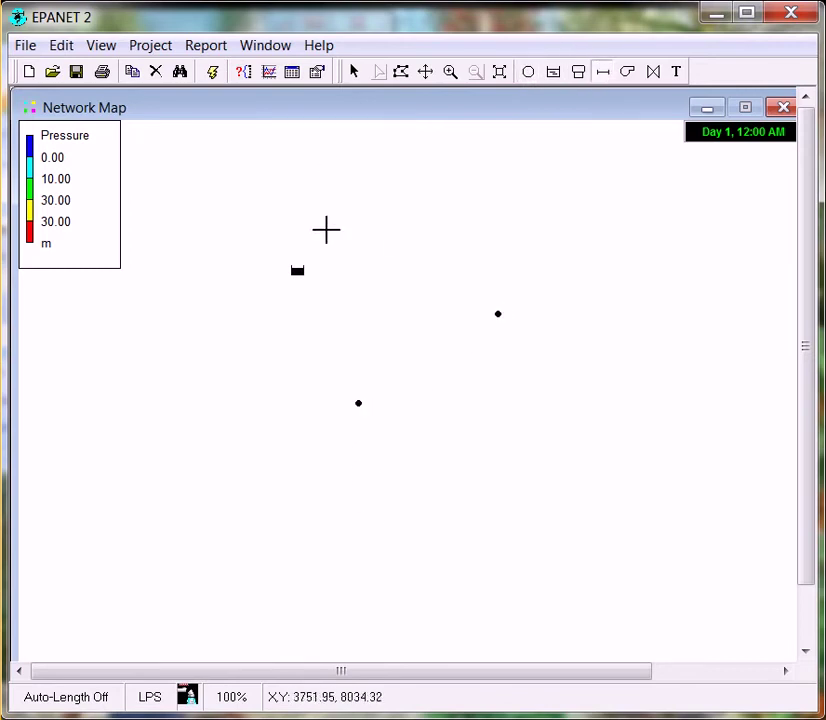
click(298, 272)
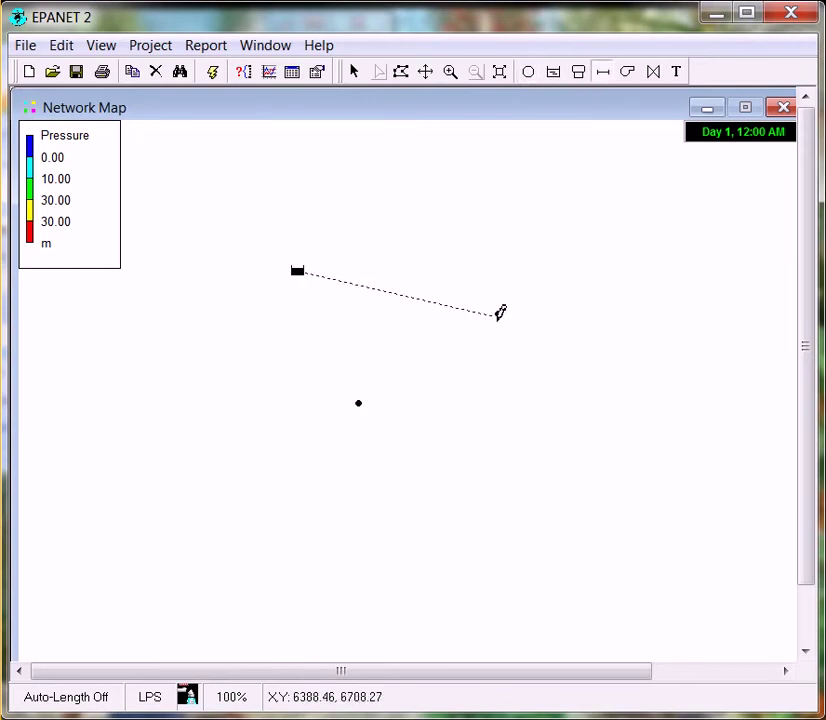
click(499, 315)
click(298, 272)
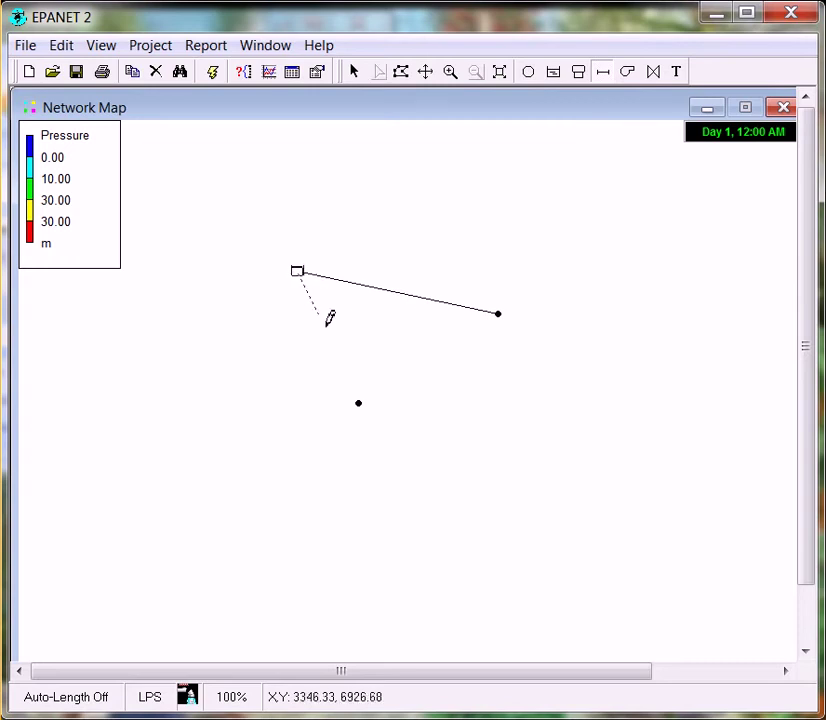
click(360, 404)
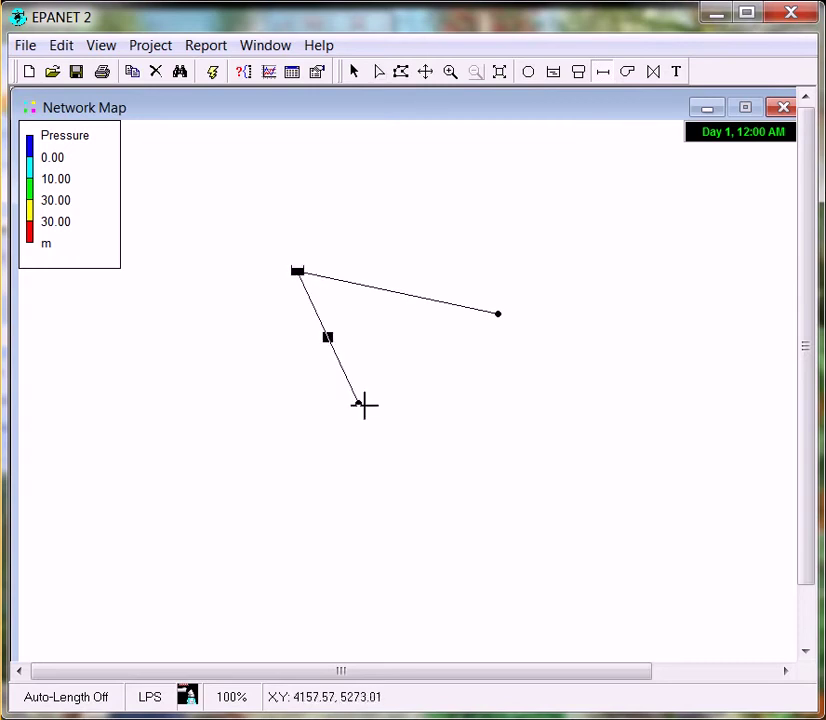
Set the reservoir's total head to 70
click(355, 72)
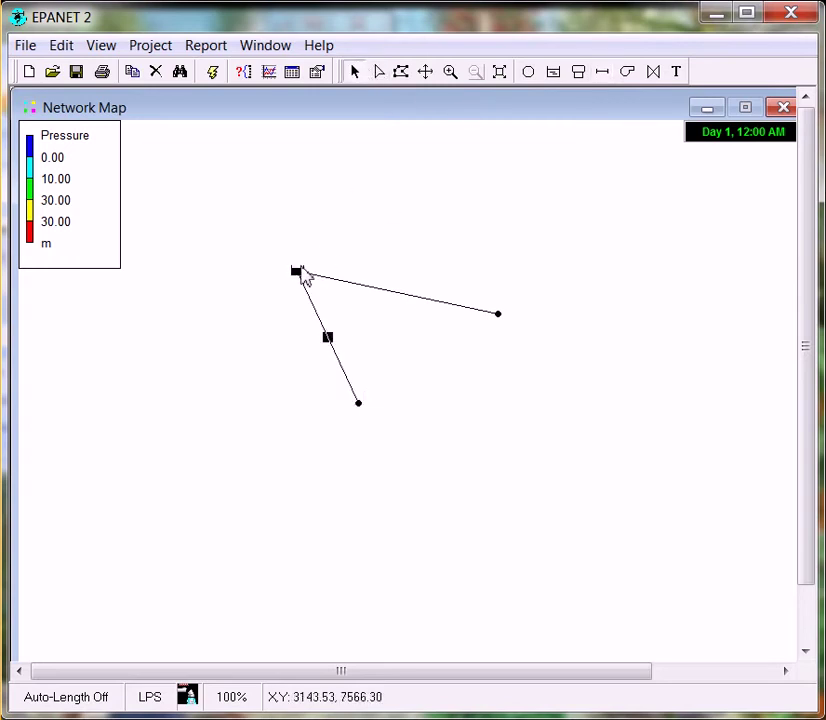
double_click(305, 277)
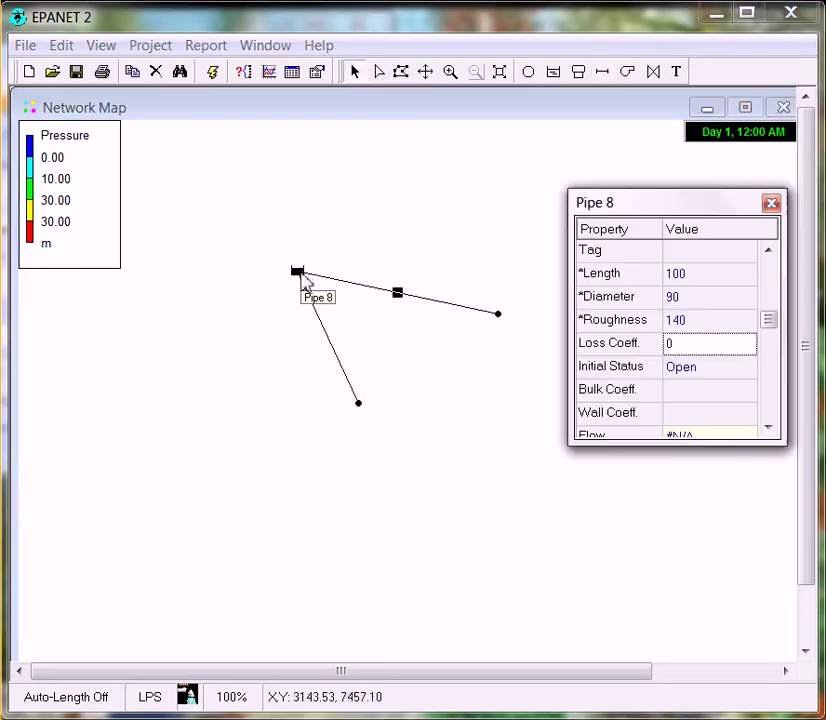
click(723, 276)
click(297, 273)
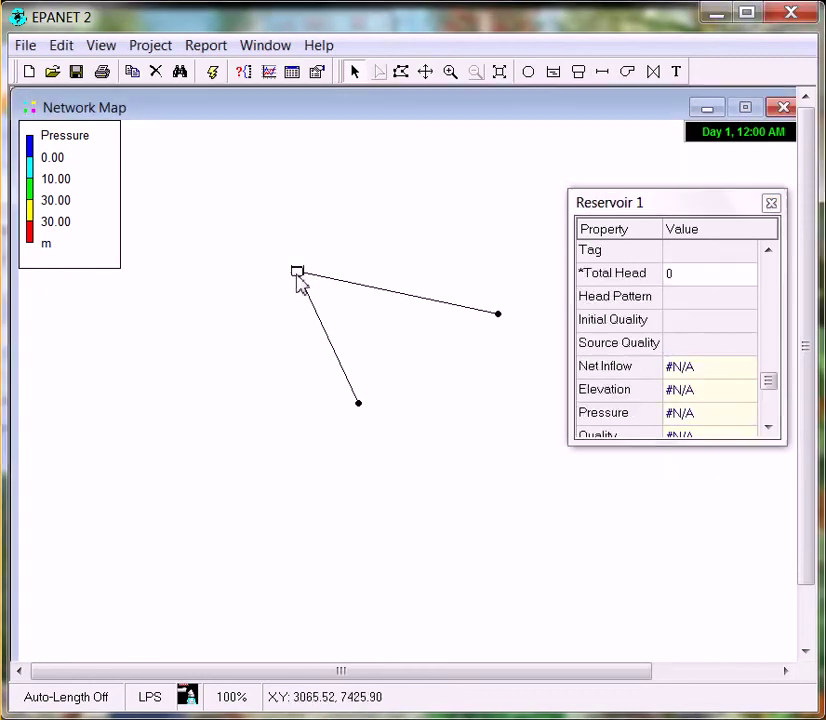
click(674, 279)
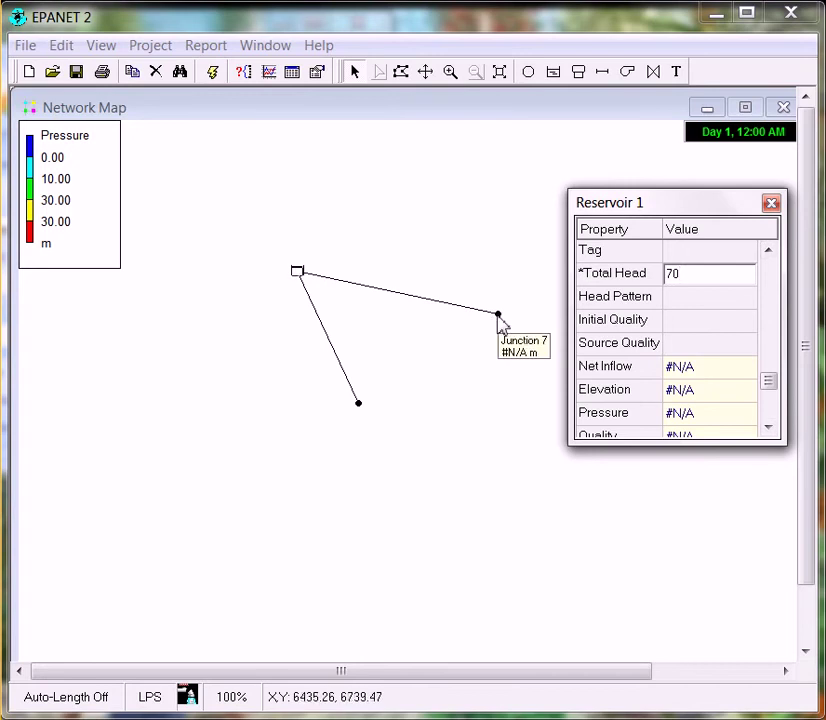
Set the elevation of both the right-hand junction and the lower junction to 20
click(499, 316)
click(727, 276)
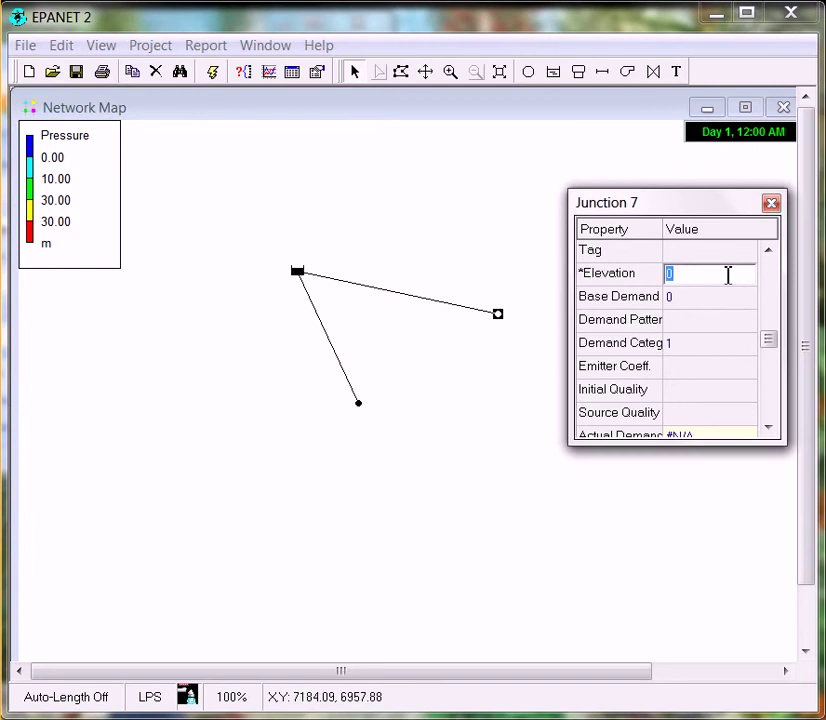
text(20)
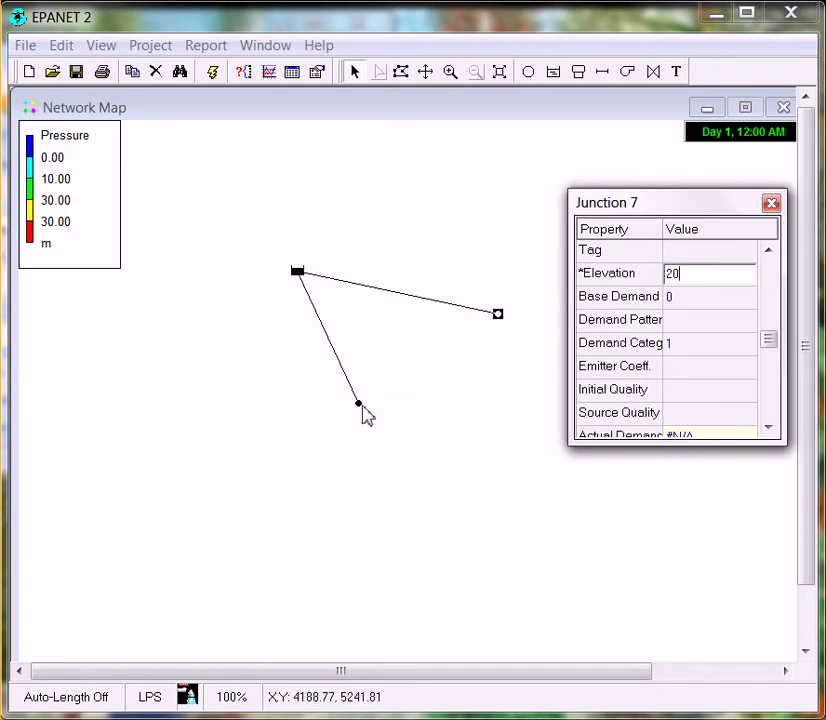
click(360, 410)
click(360, 407)
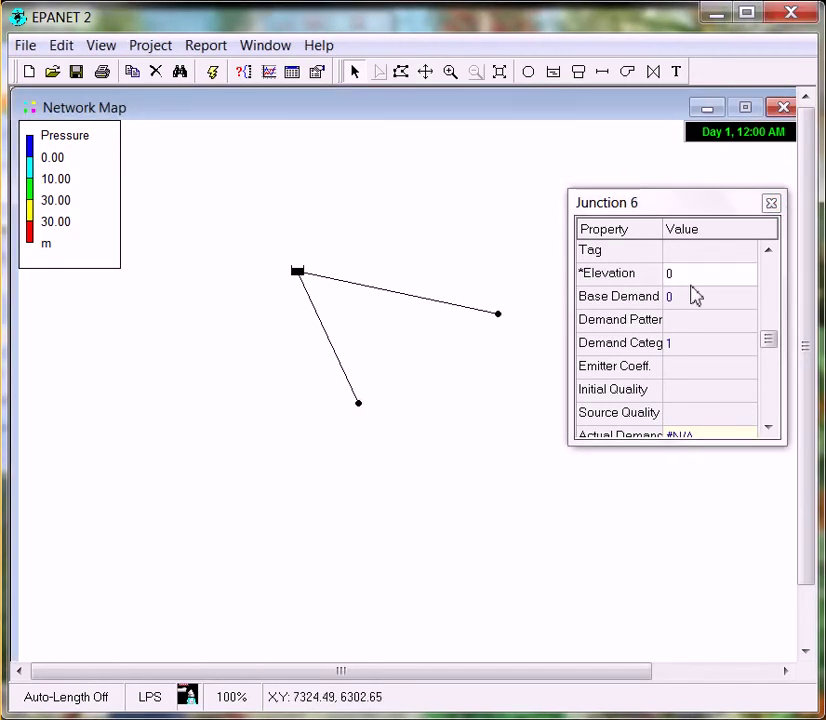
click(695, 276)
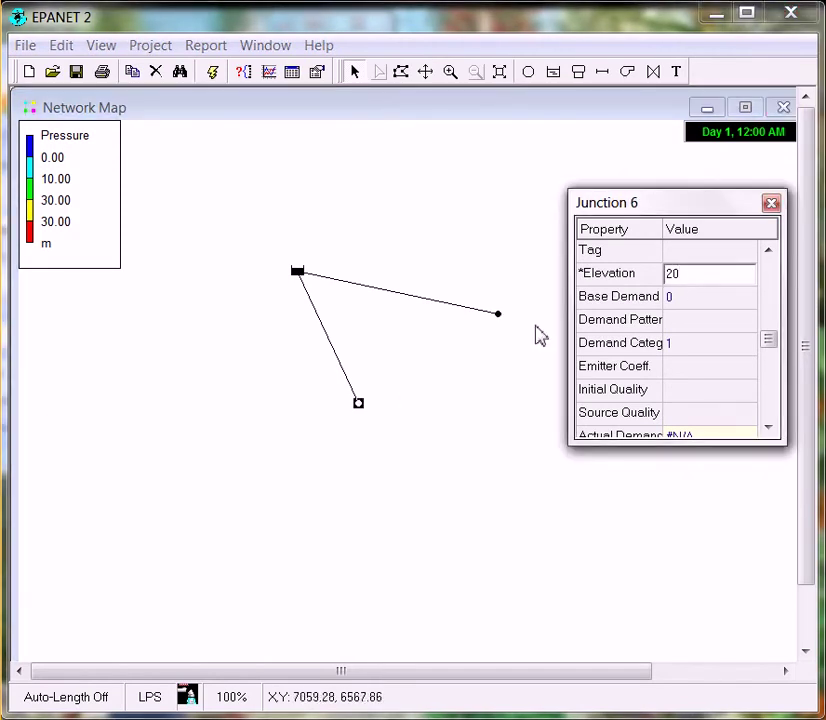
Enter a base demand for the lower junction and set the right-hand junction's base demand to 0.2
click(694, 303)
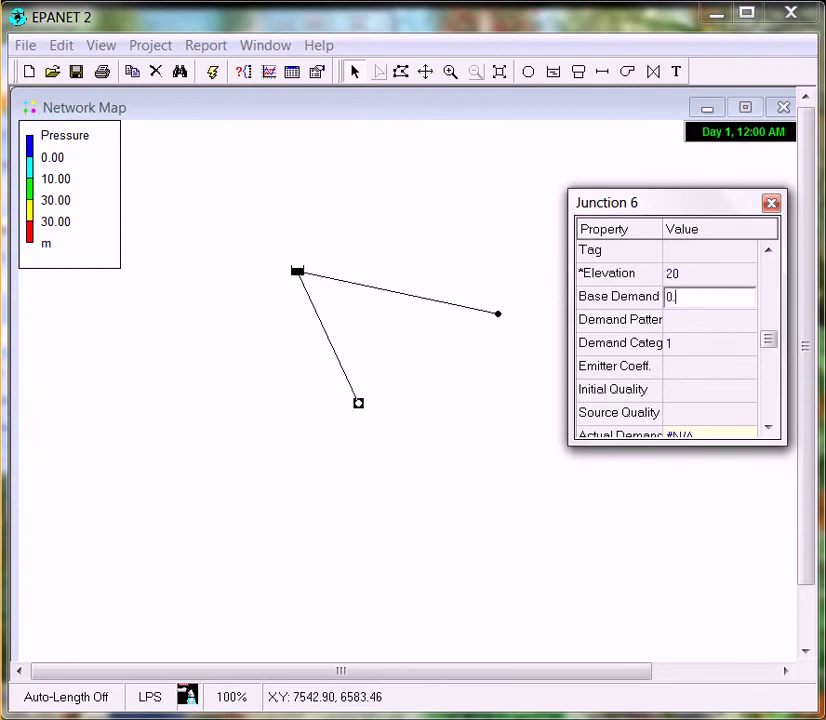
click(499, 315)
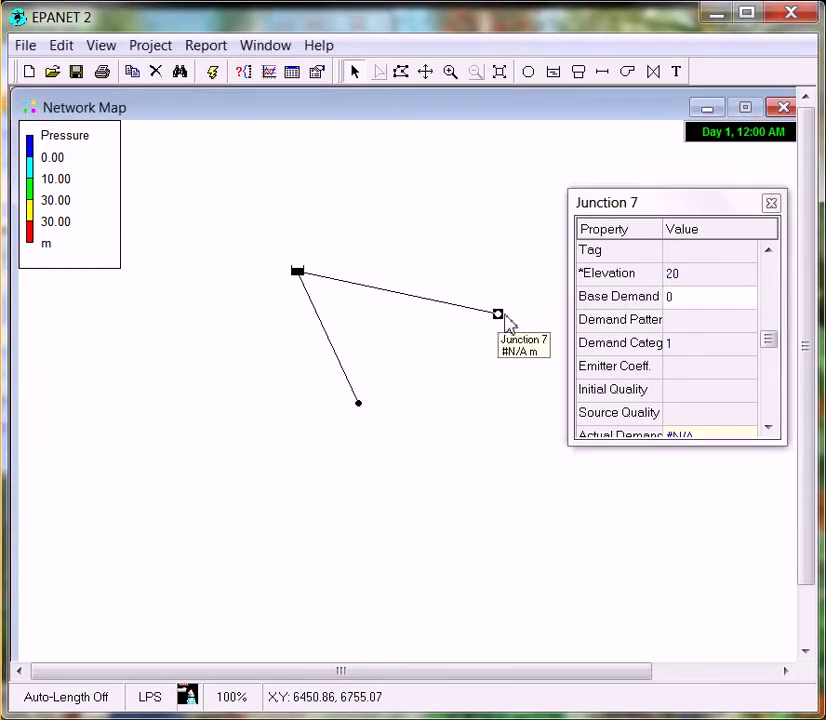
click(686, 307)
click(689, 300)
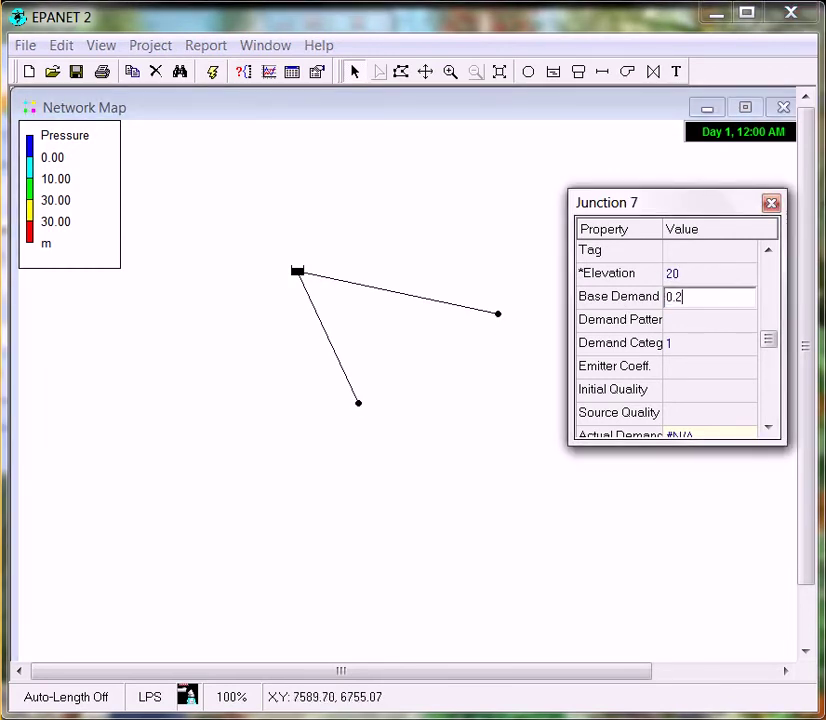
Check the properties of the reservoir and both pipes, and run the hydraulic analysis
click(297, 273)
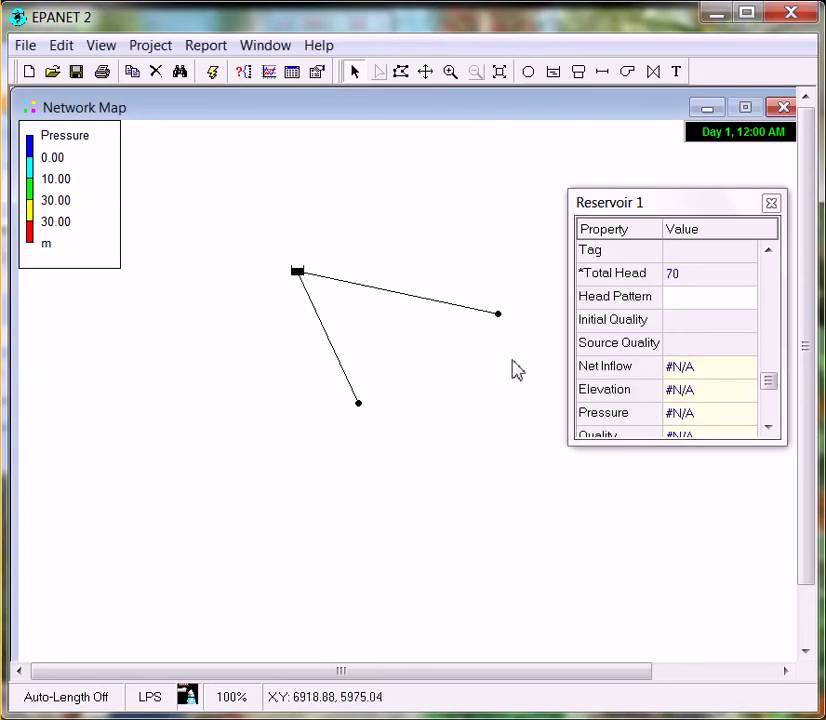
click(440, 314)
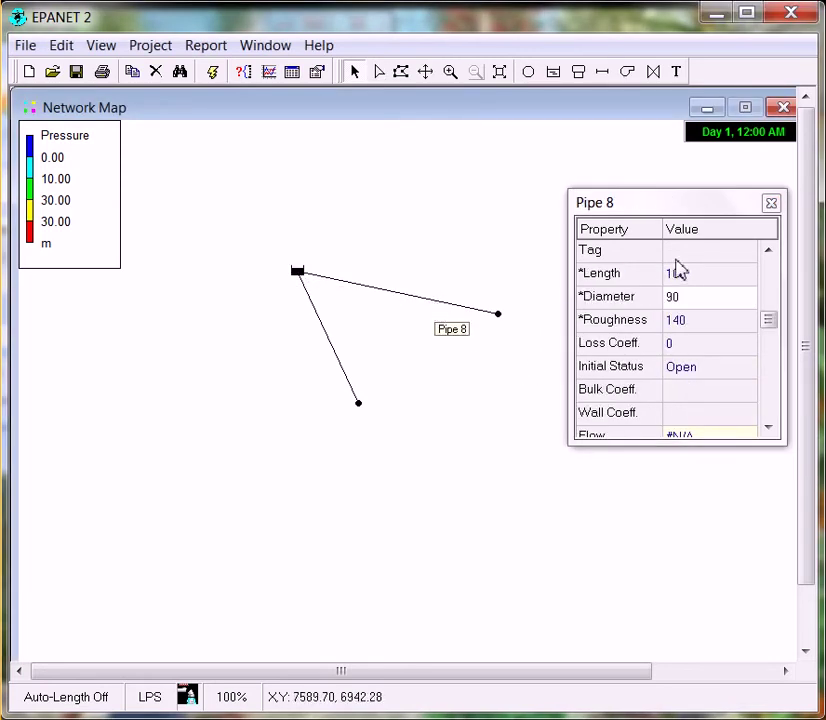
click(337, 357)
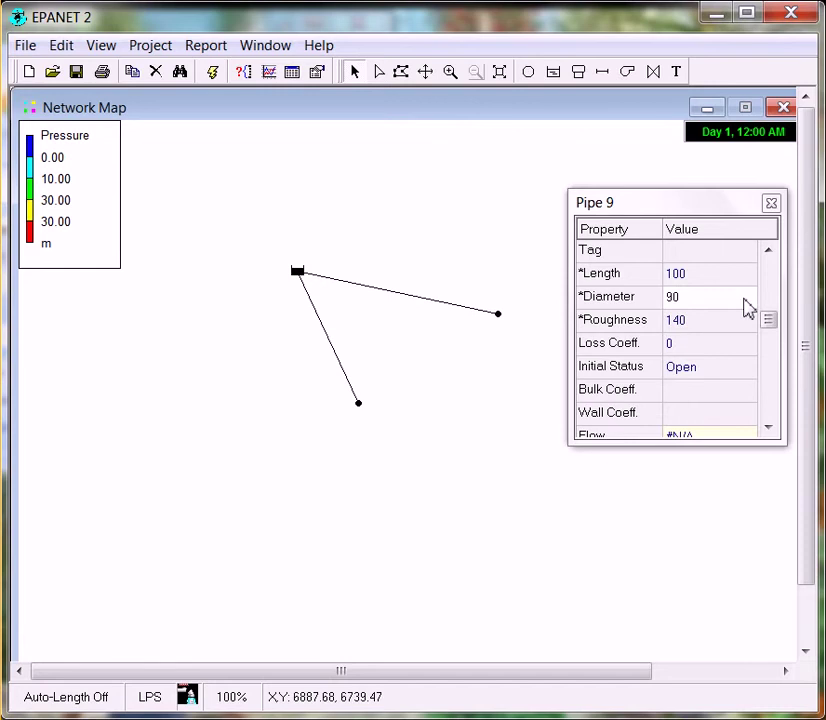
click(768, 251)
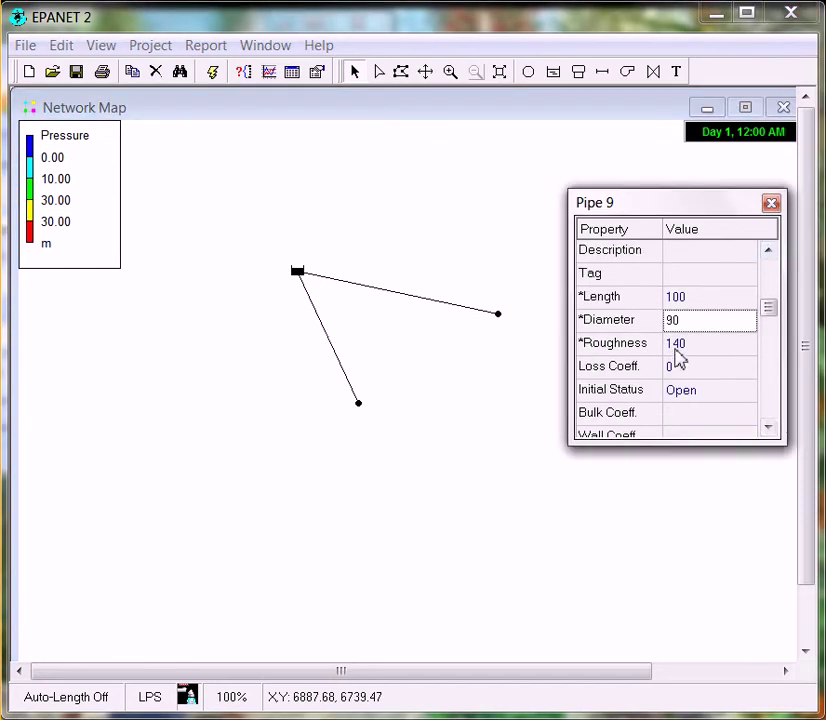
click(212, 73)
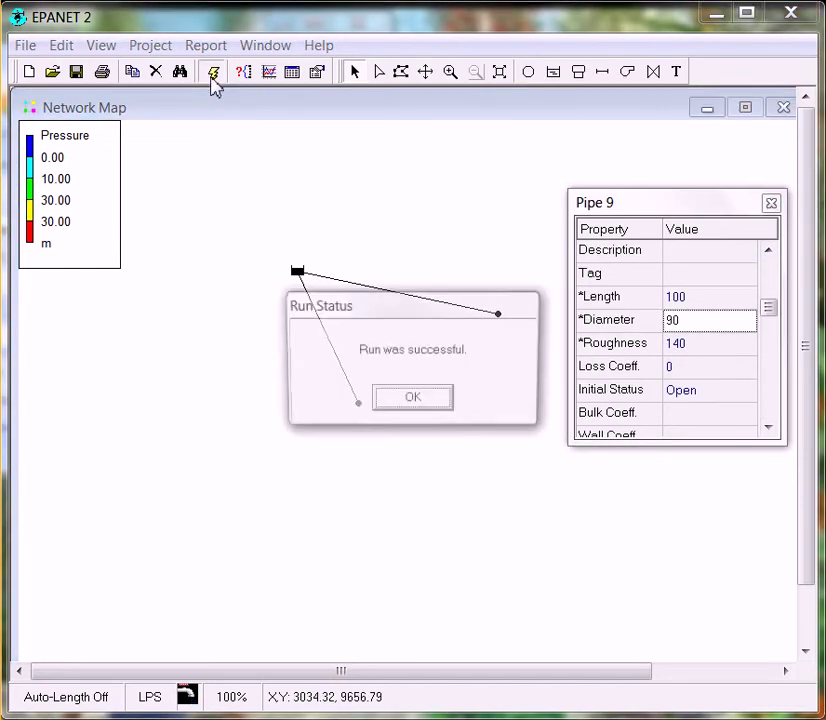
click(412, 400)
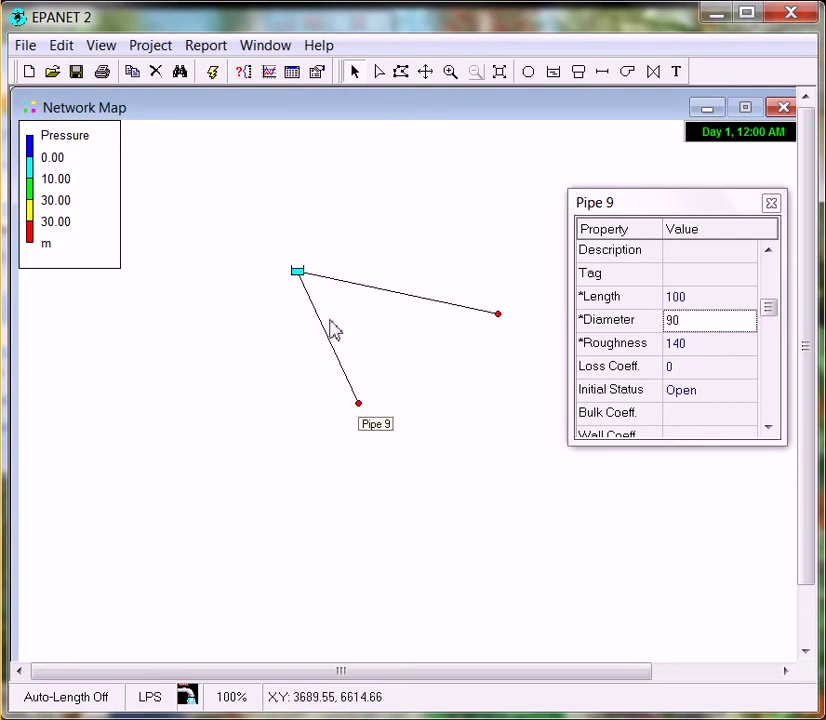
Delete the pipe between the reservoir and the lower junction
mouse_move(300, 283)
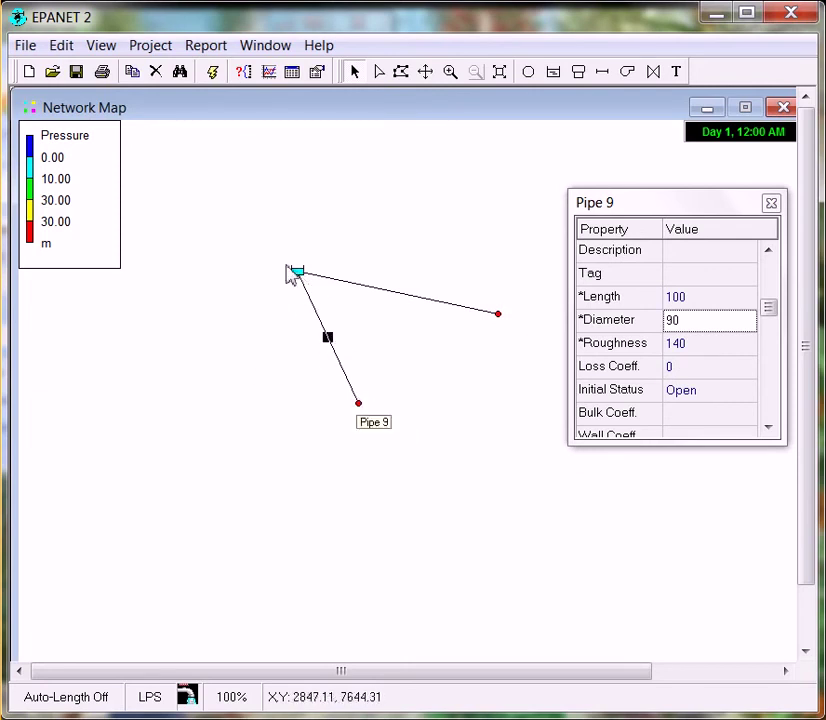
mouse_move(361, 411)
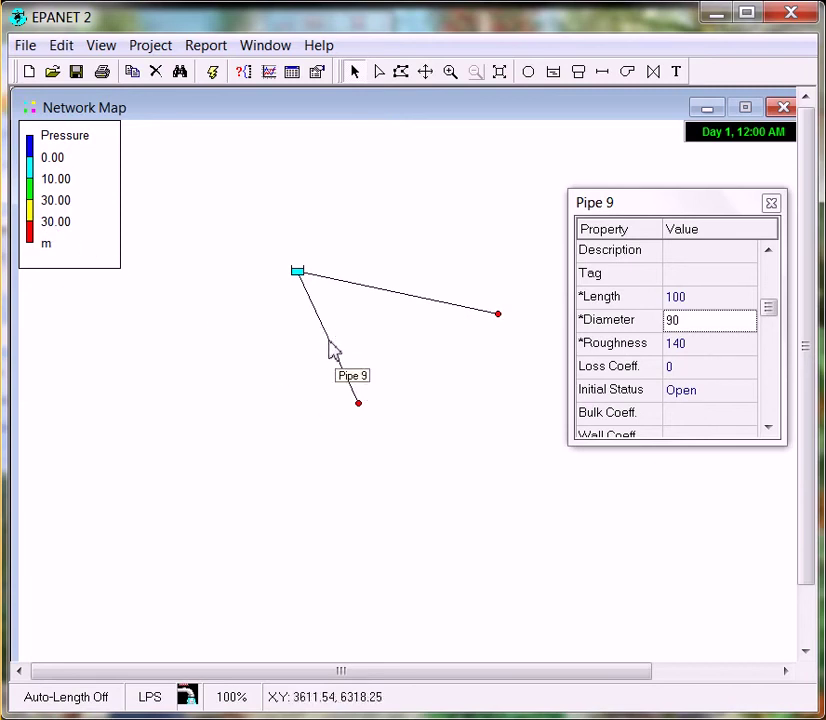
key(Delete)
key(Return)
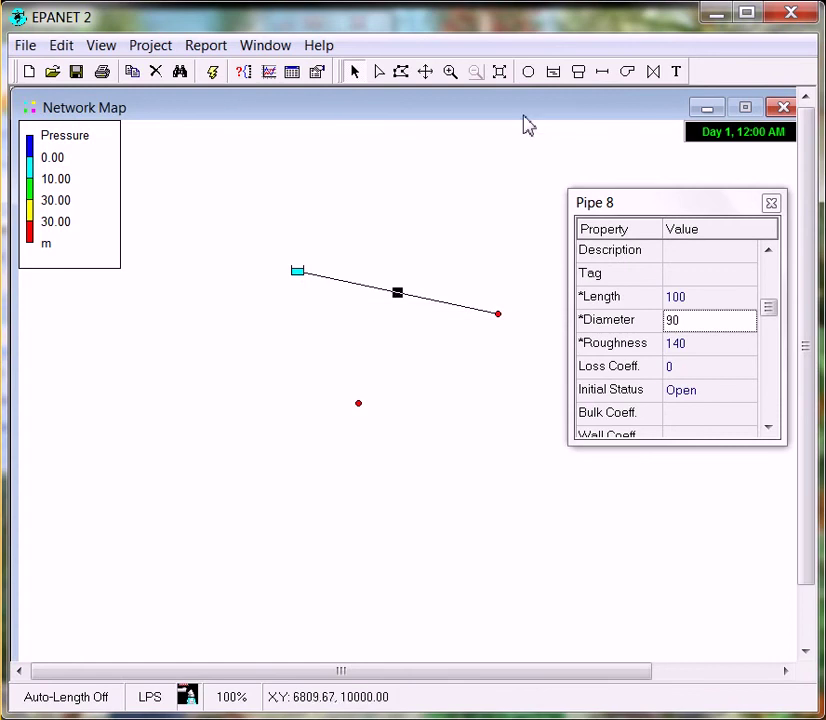
Place a tank between the reservoir and the lower junction with initial level 0.3, minimum level 0.2 and diameter 1.5
click(578, 72)
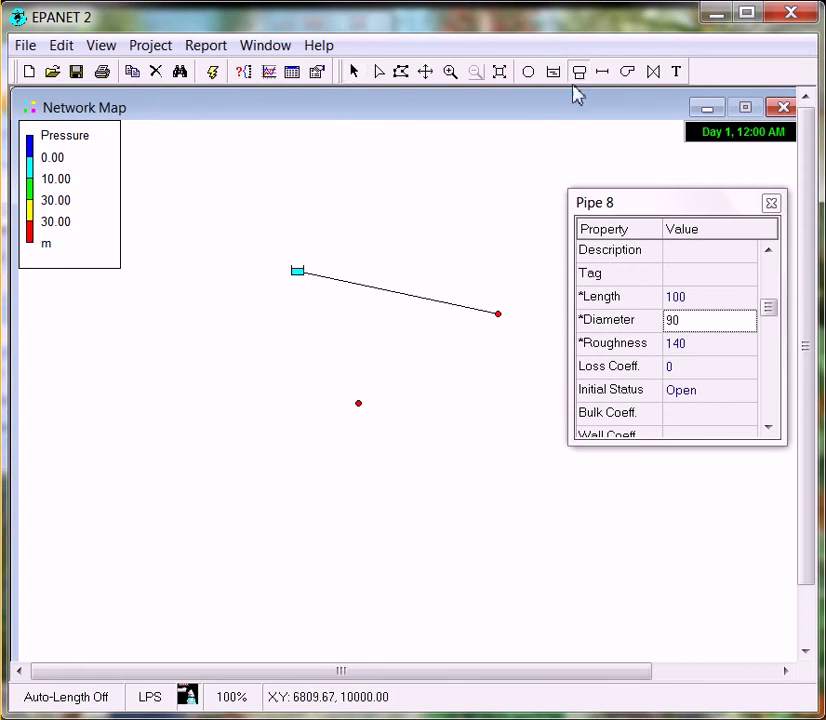
click(336, 337)
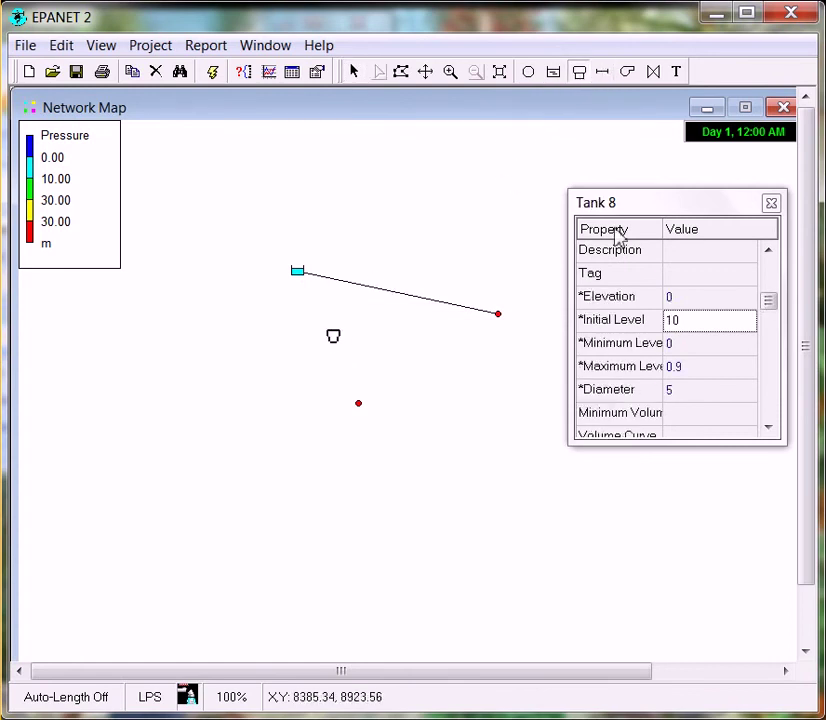
click(709, 321)
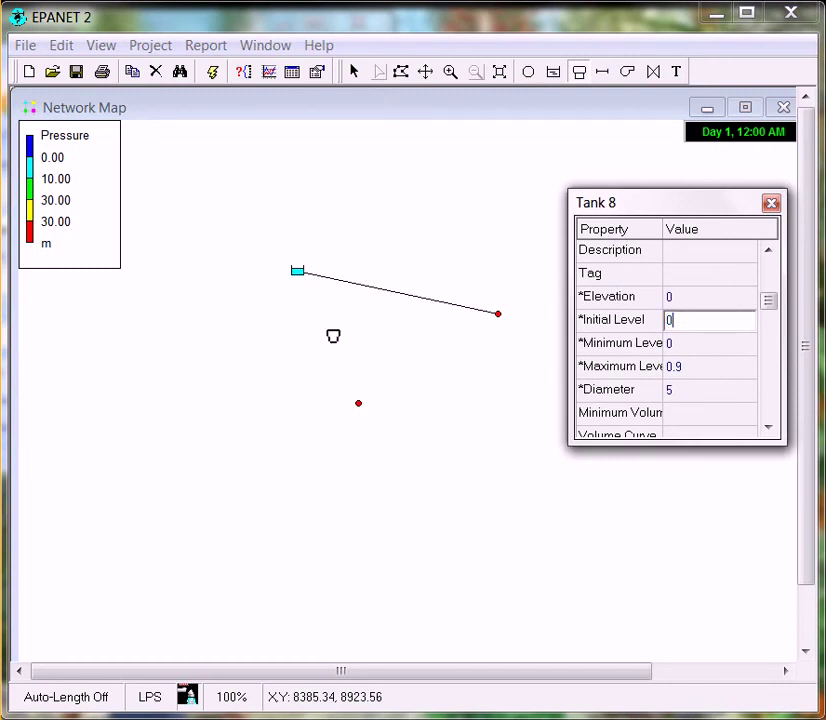
click(707, 344)
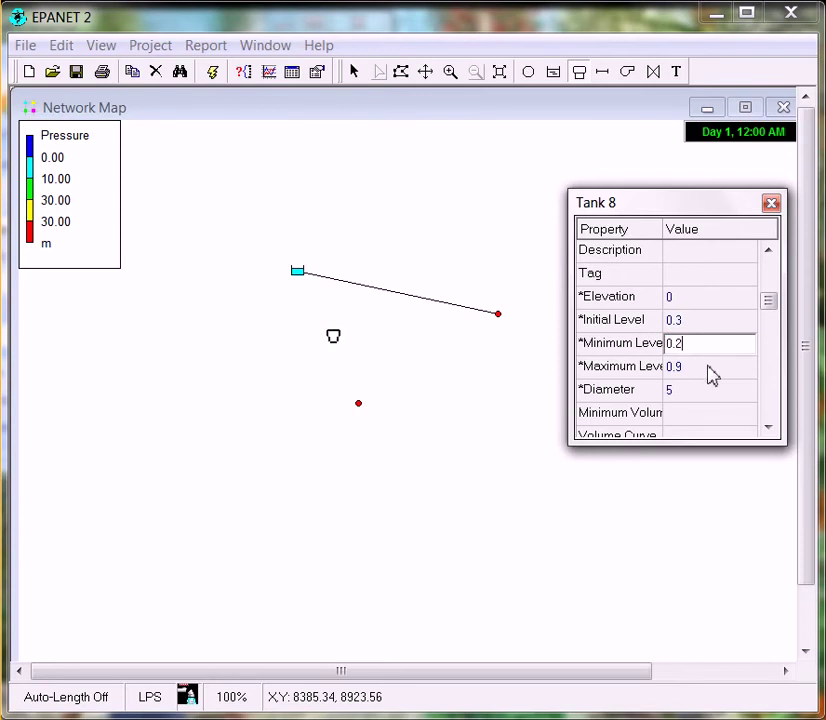
click(711, 367)
click(685, 394)
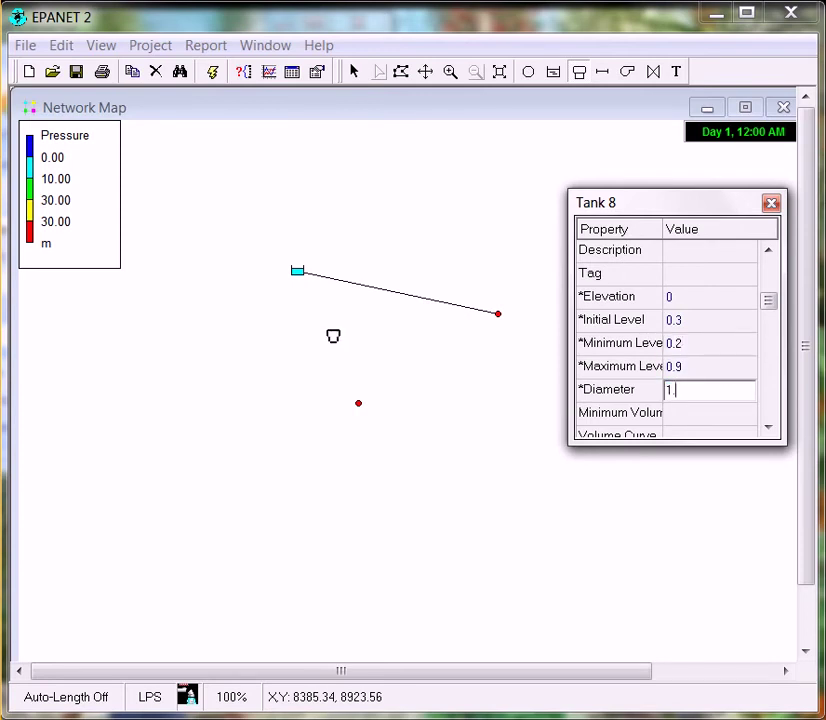
text(1.5)
click(697, 368)
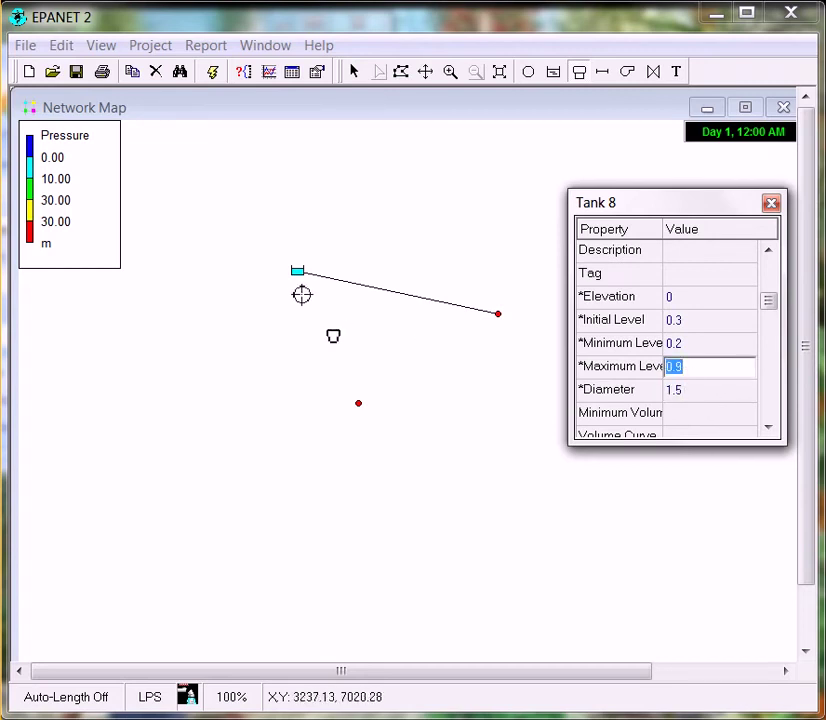
Draw one pipe from the reservoir to the tank and another from the tank to the lower junction
click(603, 72)
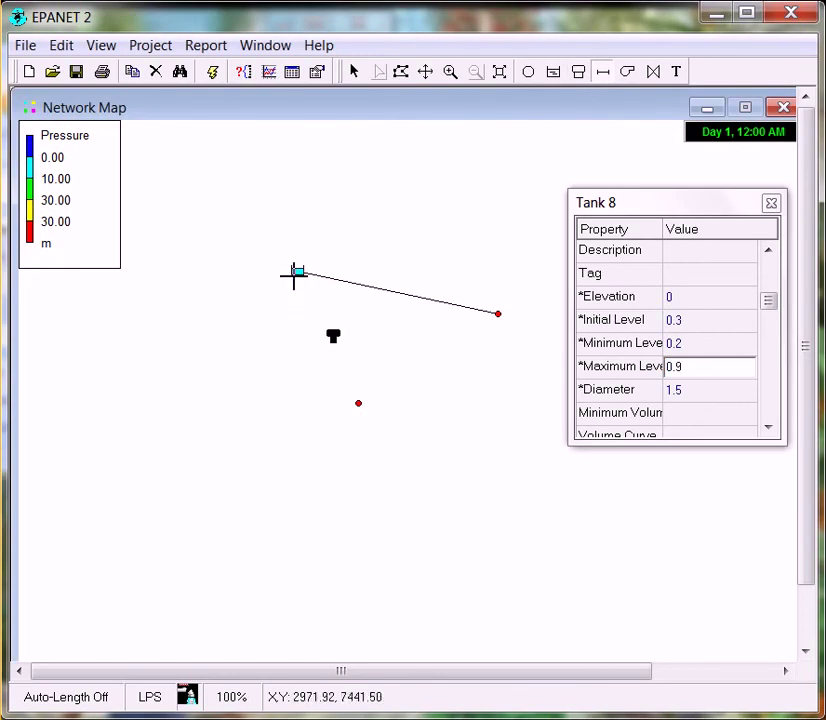
click(298, 271)
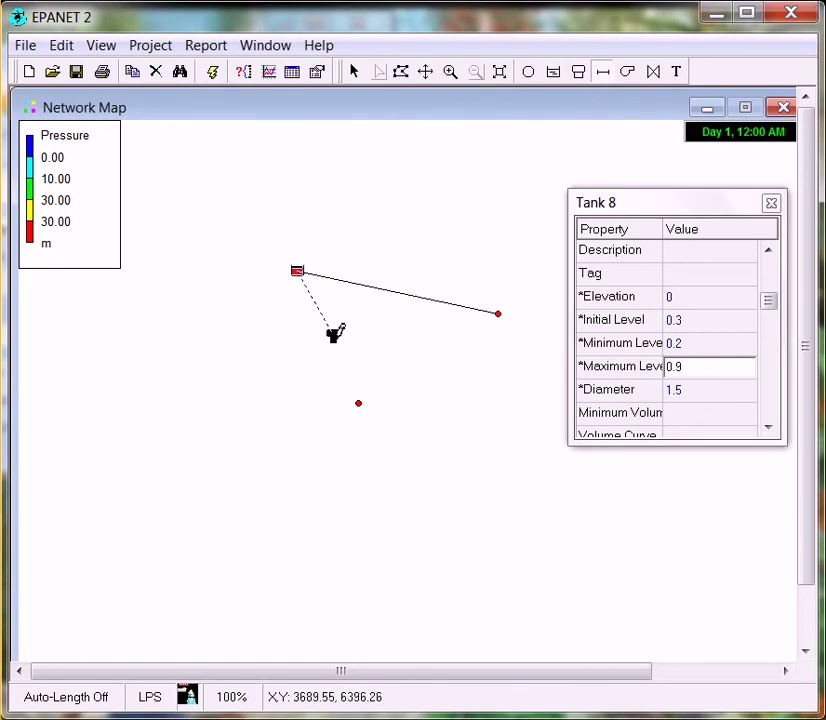
click(334, 335)
click(333, 336)
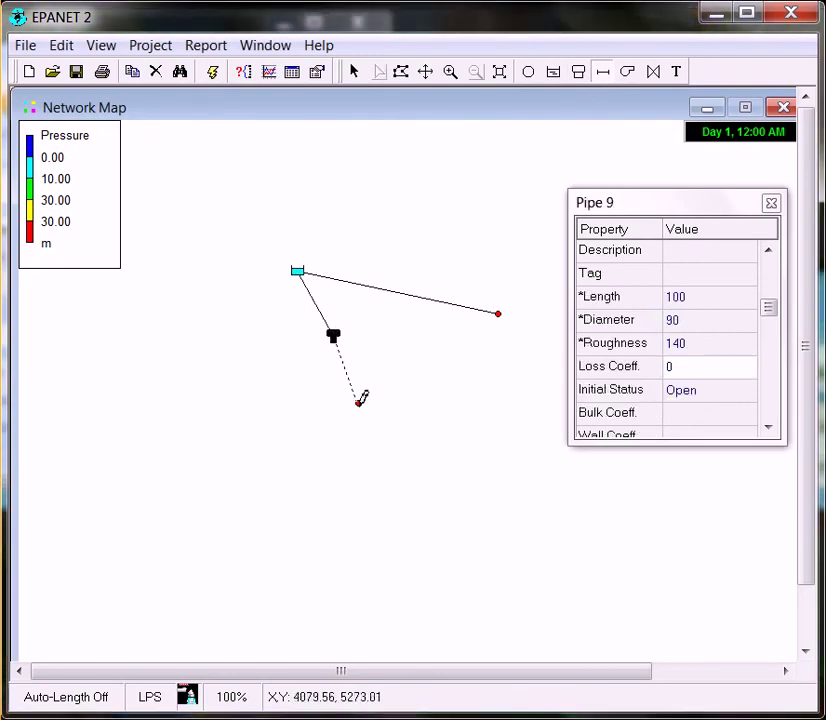
click(360, 401)
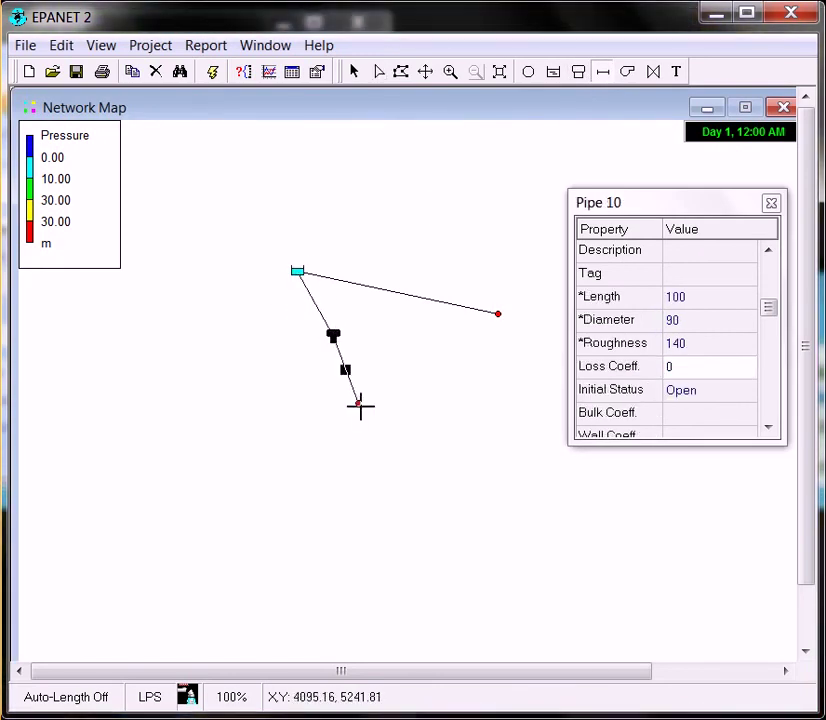
Set the length of both new pipes, tank to lower junction and reservoir to tank, to 50
click(703, 298)
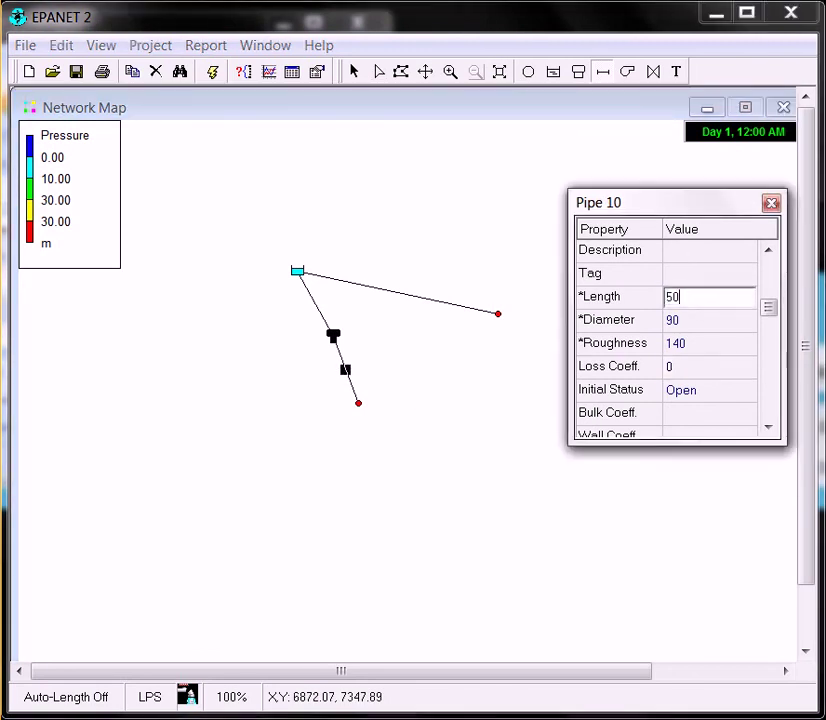
click(354, 72)
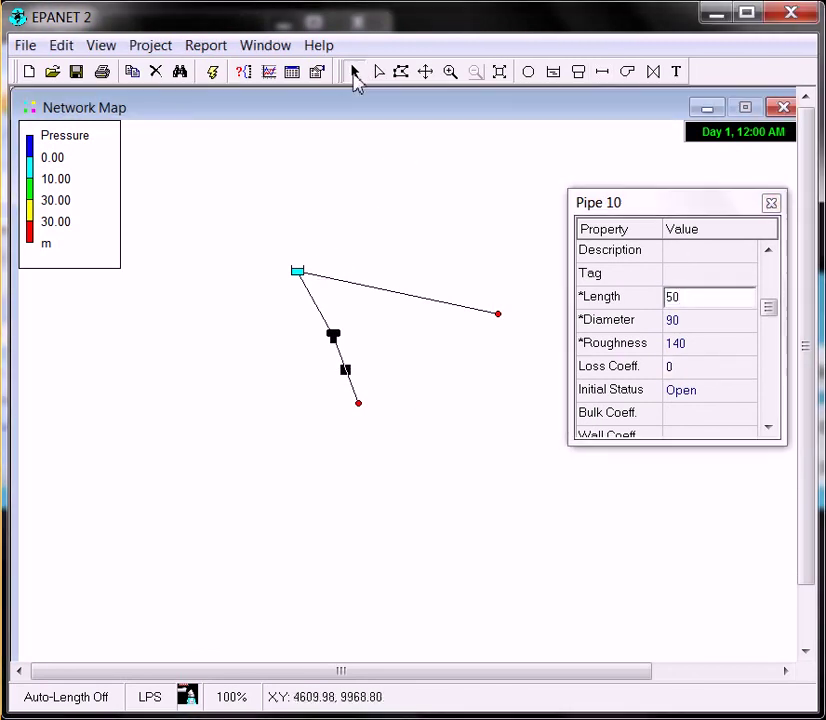
click(319, 317)
click(688, 298)
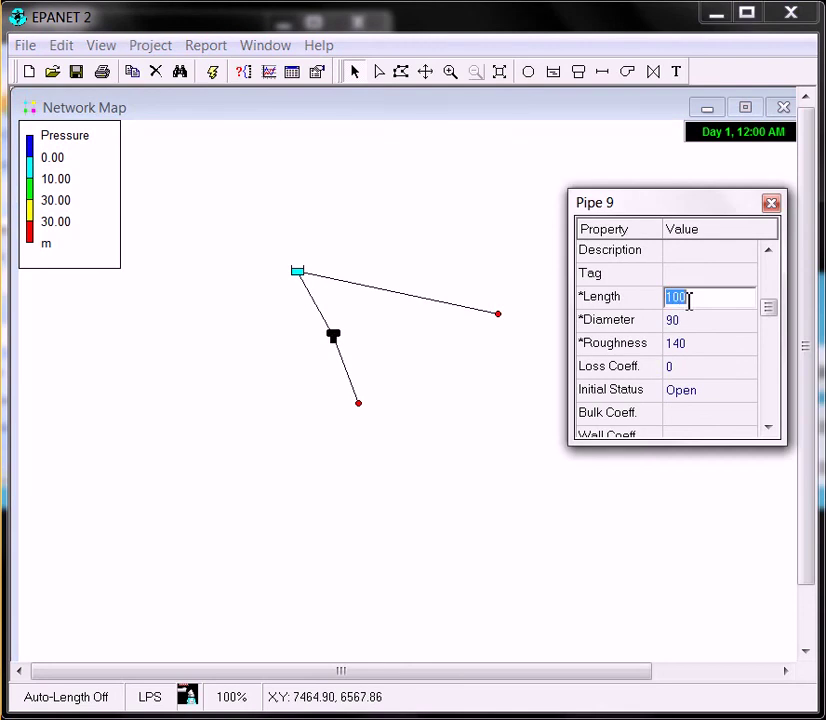
text(50)
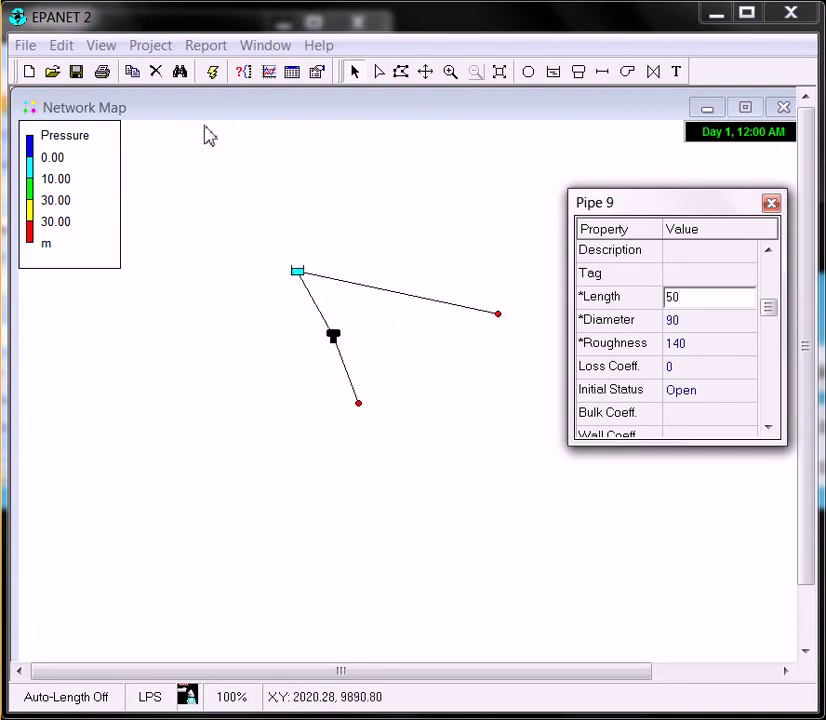
Run the hydraulic analysis on the network with the tank, check the status report and close it
click(213, 77)
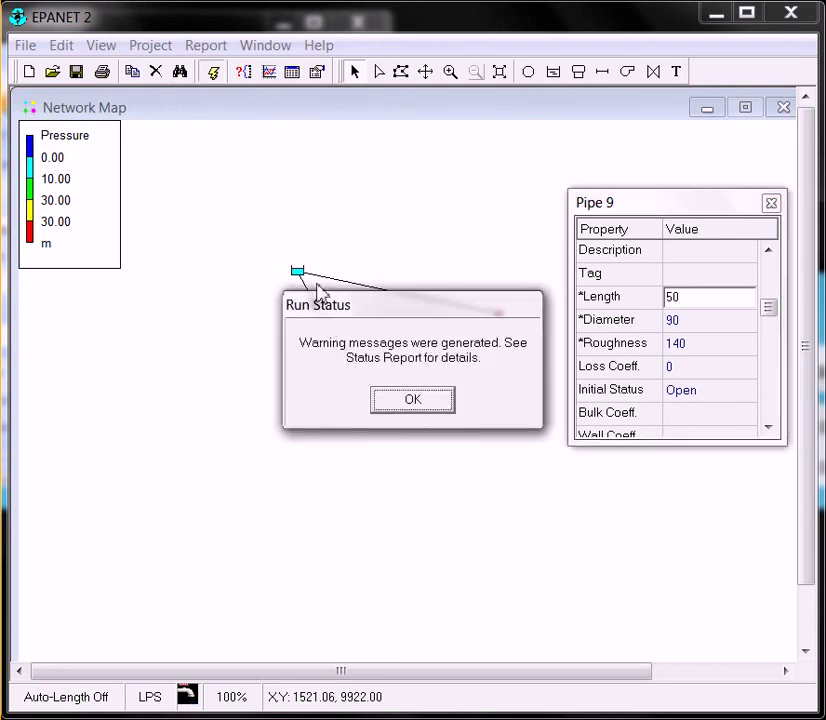
click(409, 399)
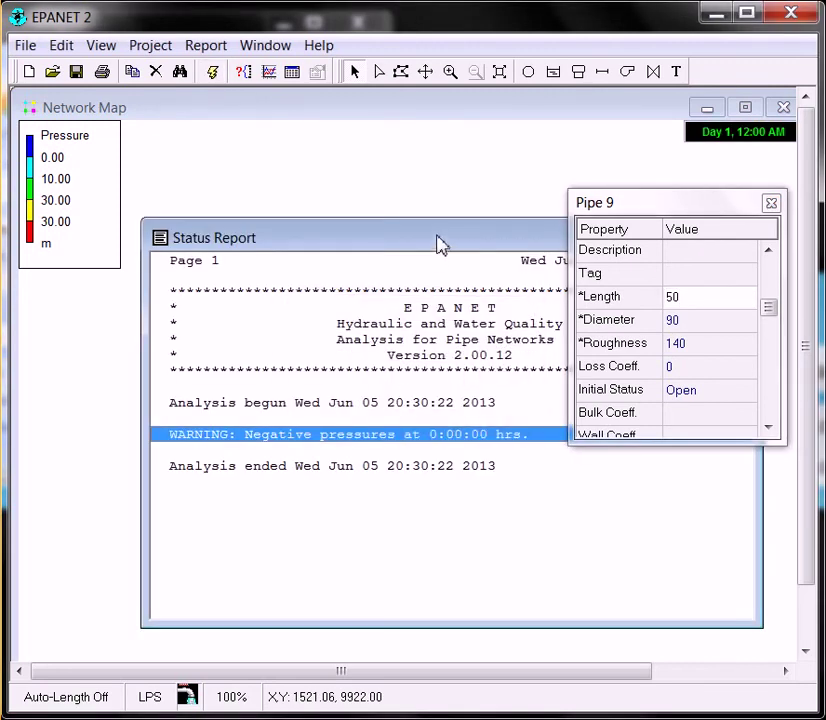
drag(439, 245, 305, 276)
drag(461, 279, 393, 295)
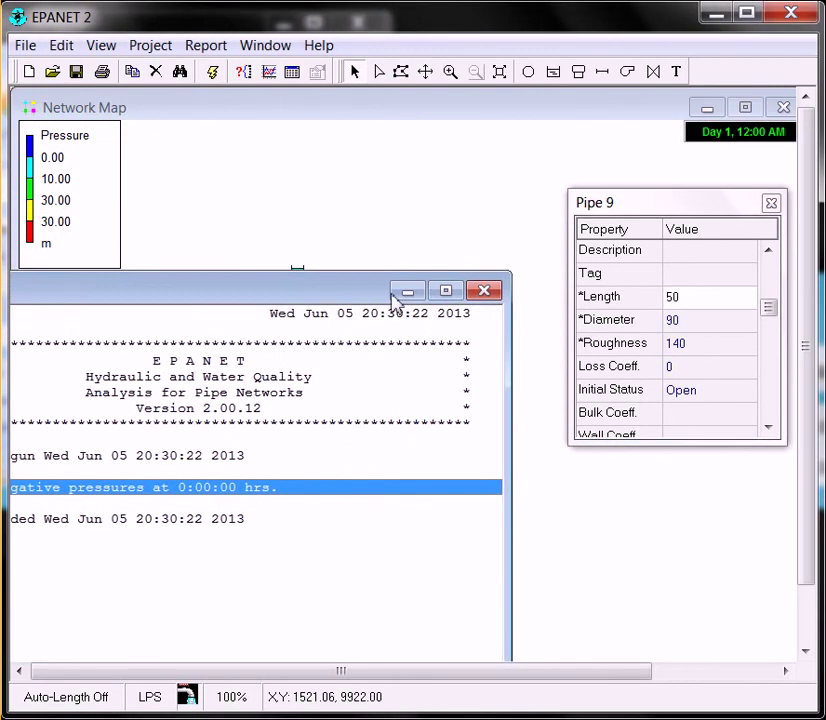
click(484, 291)
Set the tank's elevation to 40, run the hydraulic analysis and check the pressure at the lower junction
click(335, 340)
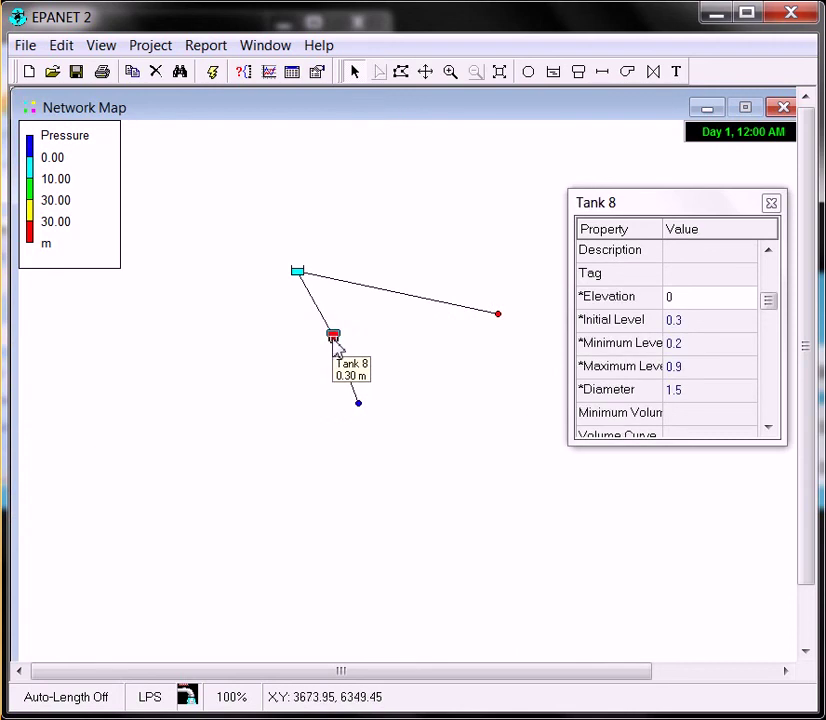
click(680, 297)
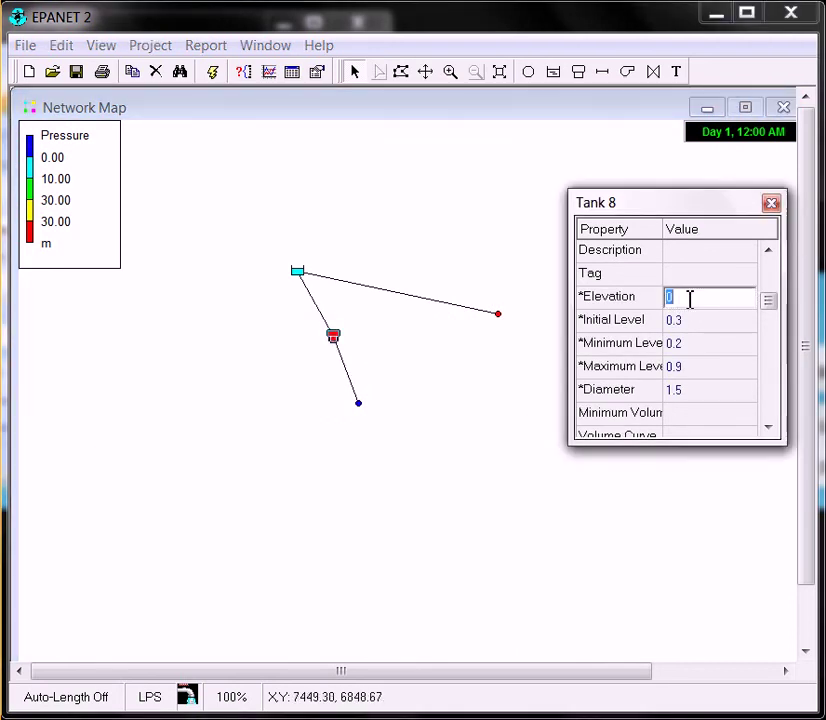
text(30)
click(214, 73)
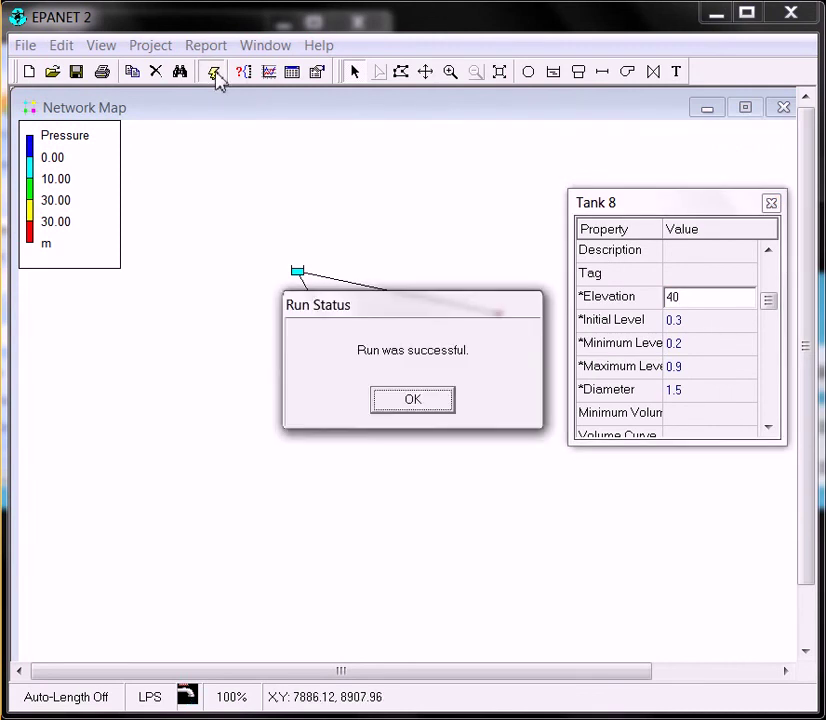
click(410, 401)
mouse_move(360, 415)
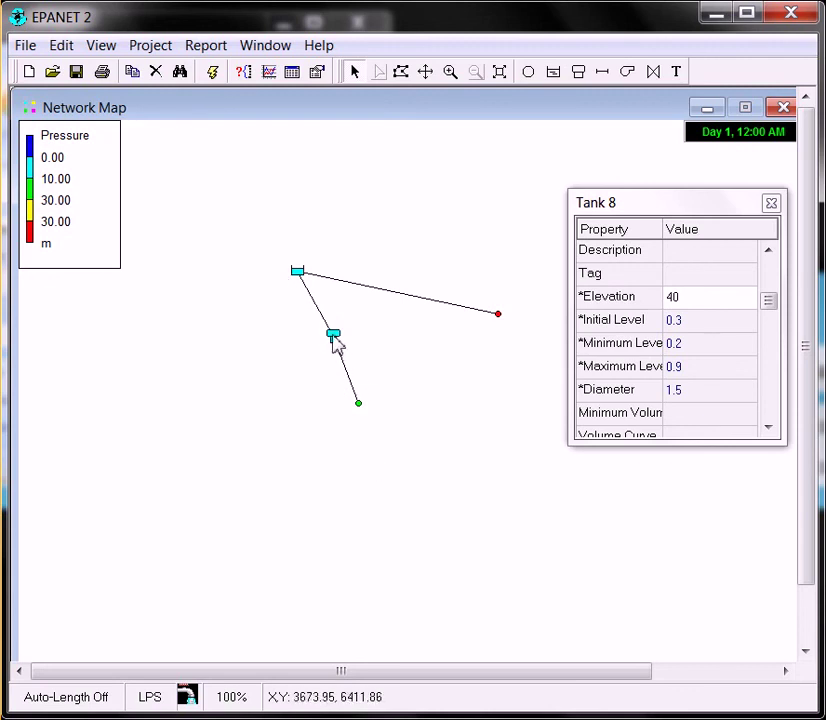
Raise the tank's elevation to 60 and rerun the hydraulic analysis
click(686, 298)
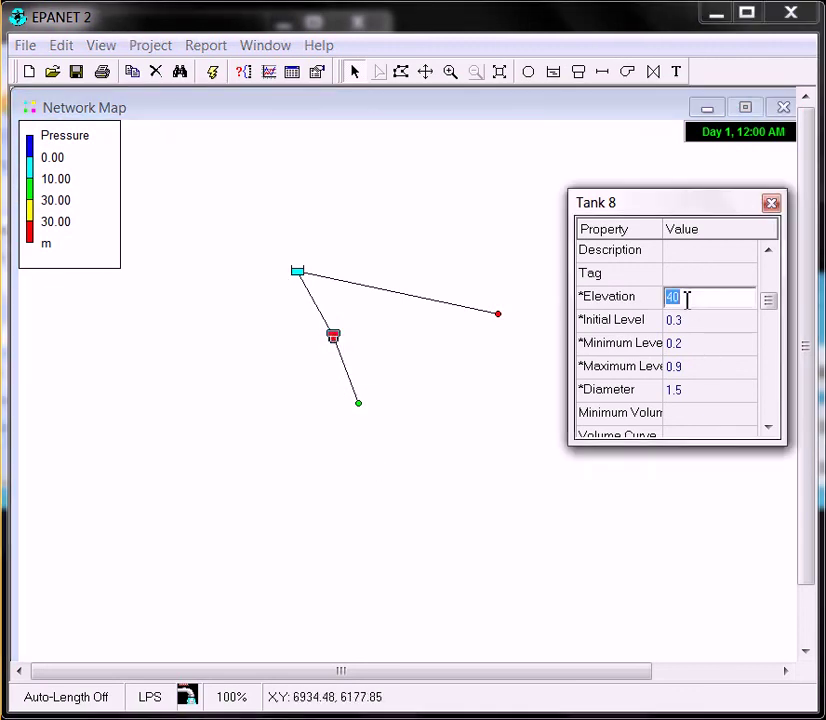
click(216, 73)
click(408, 398)
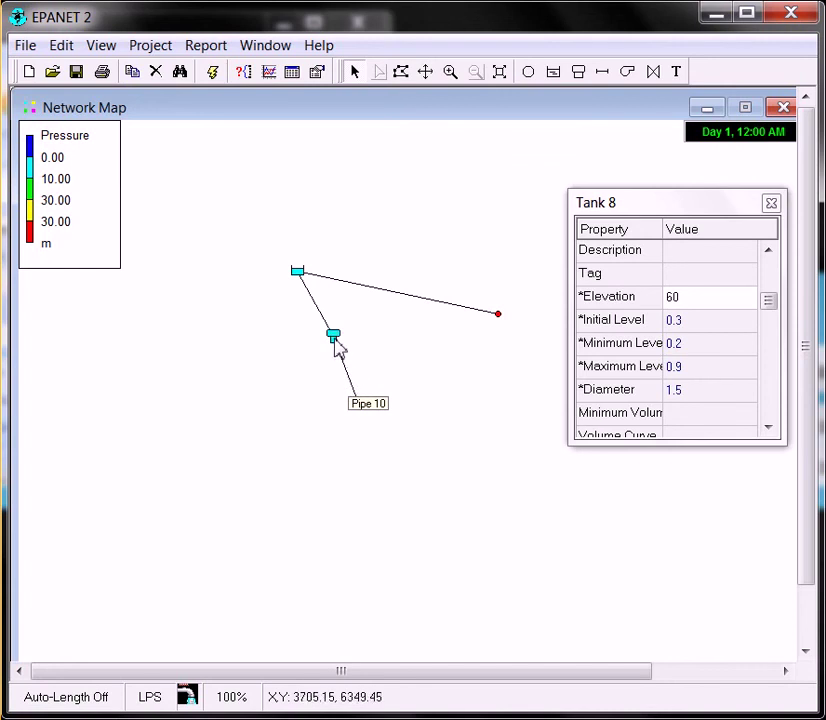
Return the tank's elevation to 40 and run the analysis again
click(695, 297)
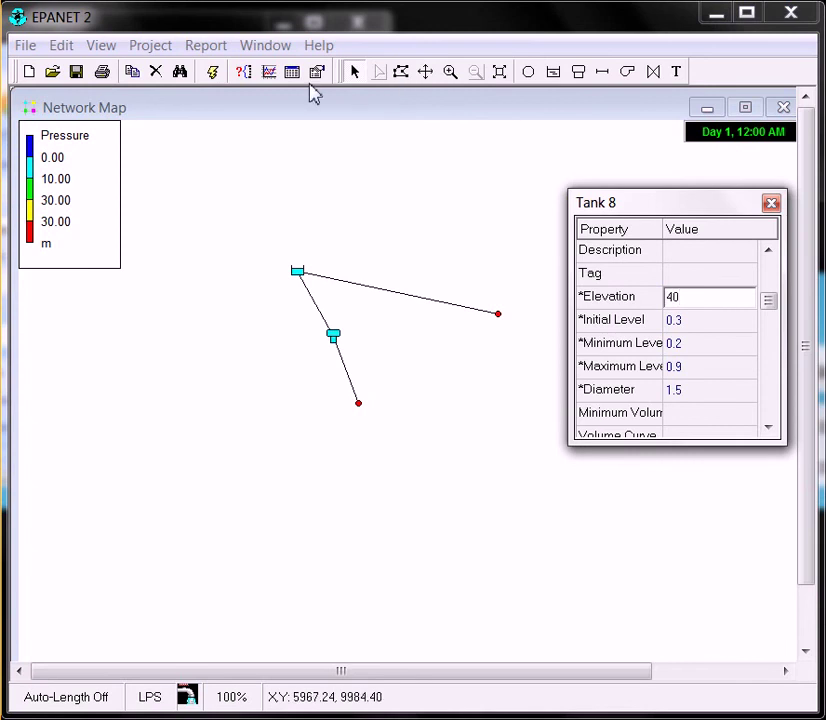
click(213, 72)
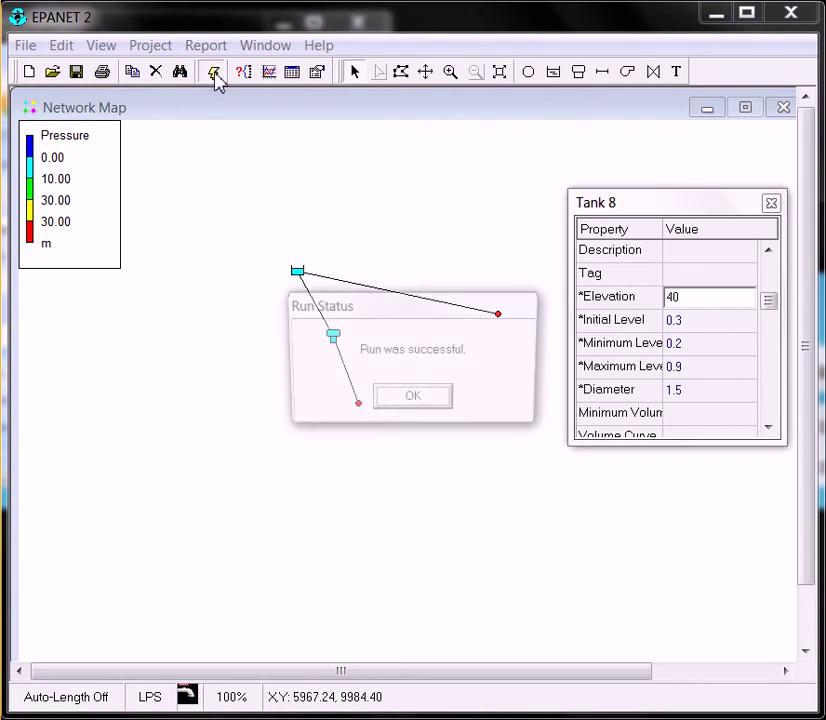
click(435, 400)
Lower the tank's elevation to 30, rerun the hydraulic analysis and check the tank on the map
click(713, 296)
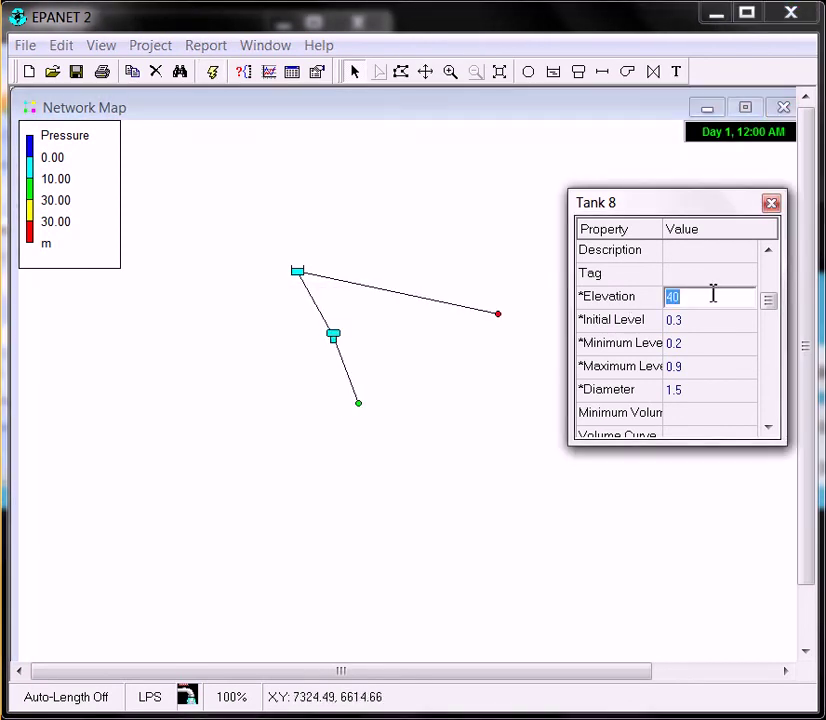
text(30)
click(213, 72)
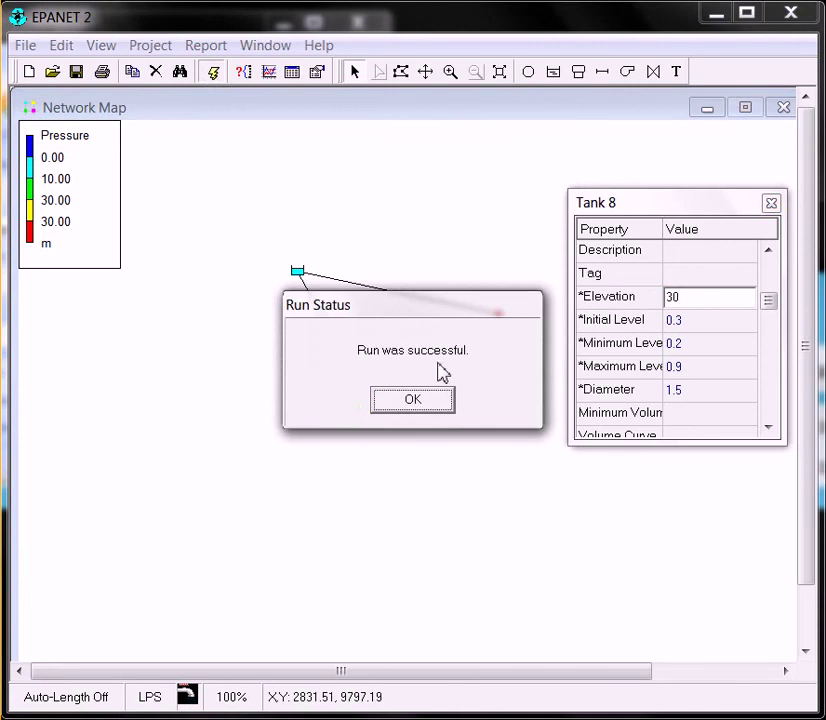
click(446, 401)
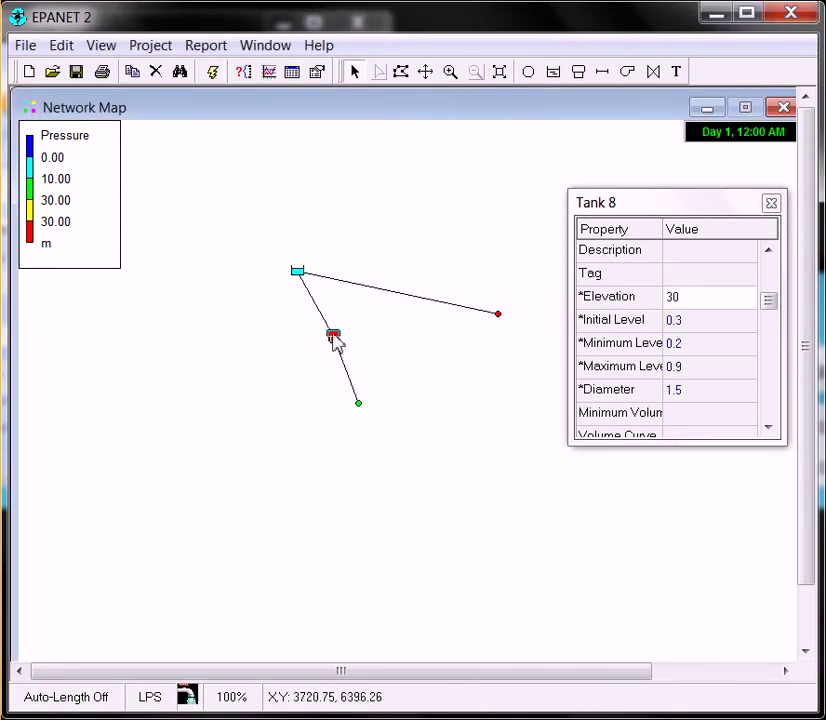
mouse_move(337, 343)
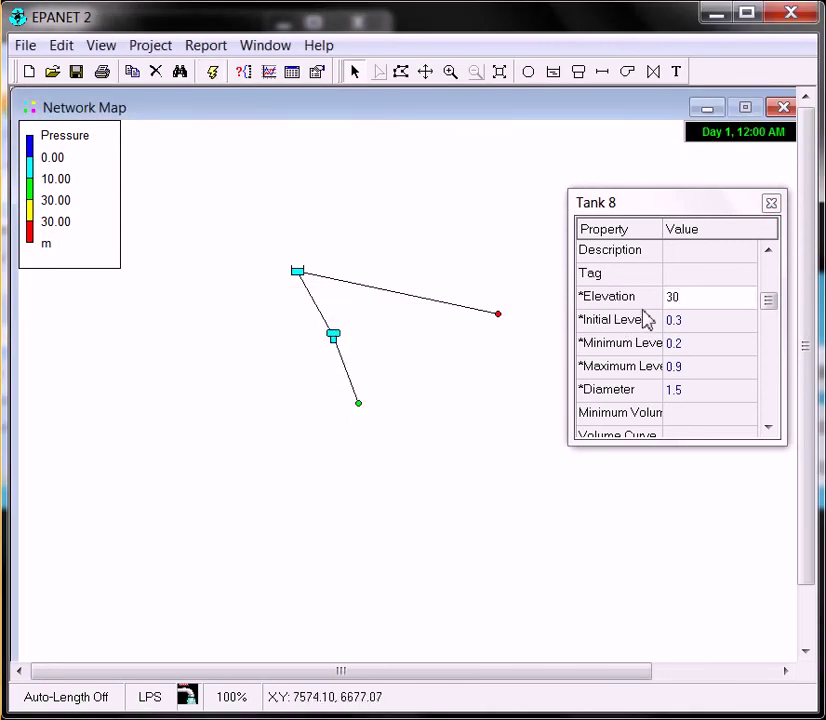